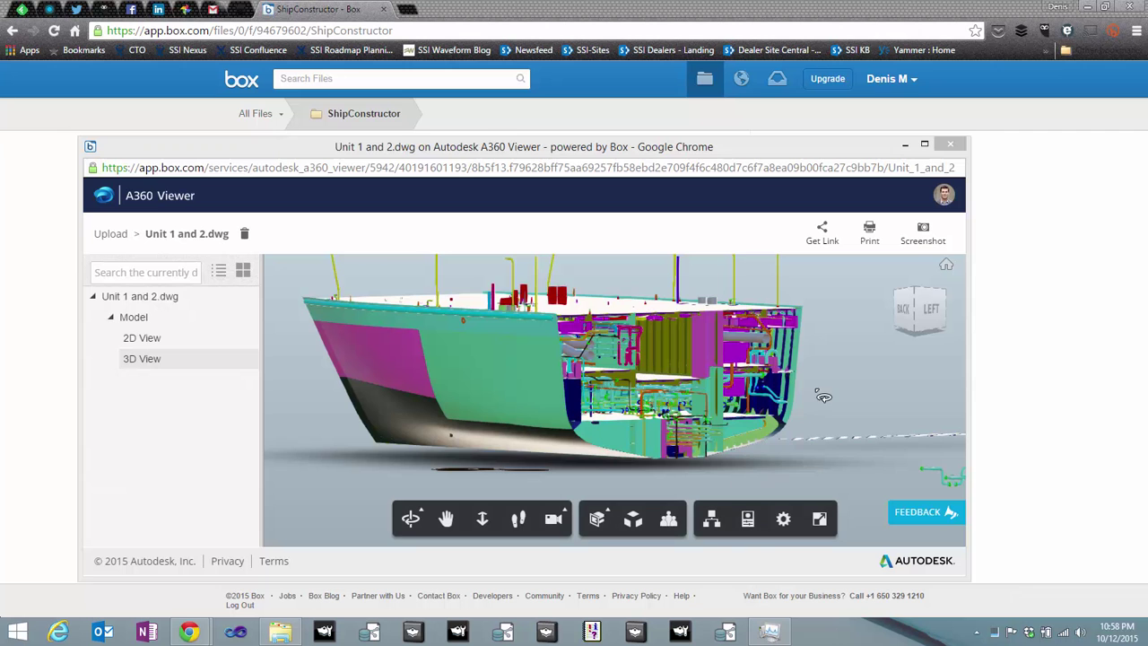
Step: Orbit the ship model to a side view and zoom in toward its interior decks, then ease back out
{"action": "mouse_move", "coordinate": [811, 400]}
{"action": "left_mouse_down"}
{"action": "mouse_move", "coordinate": [799, 392]}
{"action": "mouse_move", "coordinate": [774, 415]}
{"action": "left_mouse_up"}
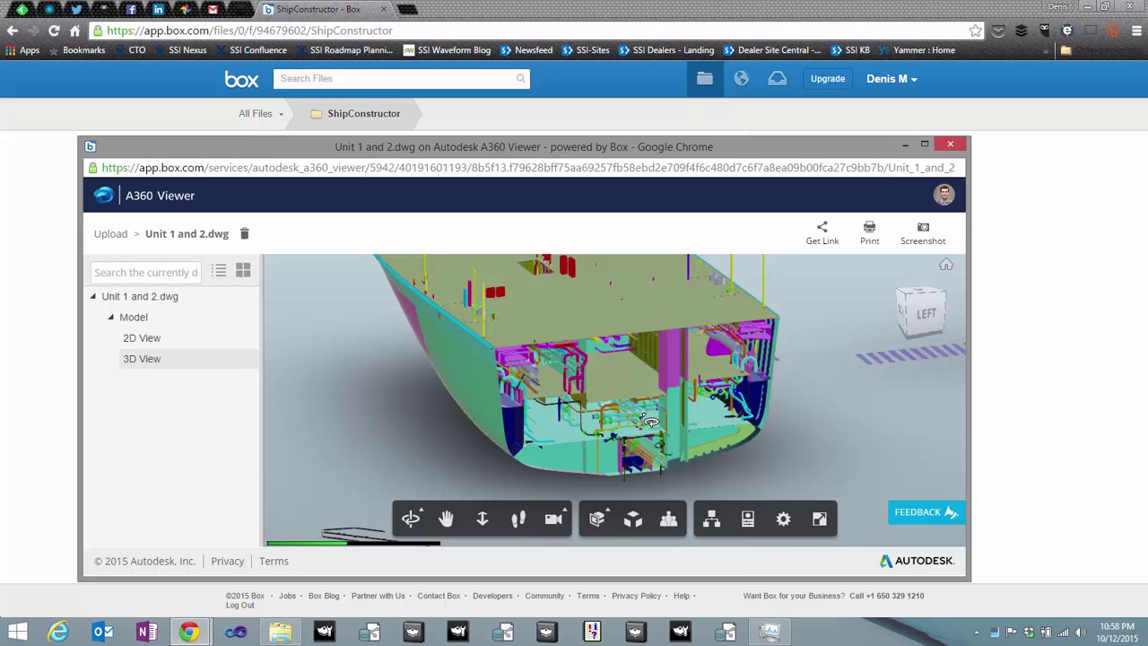
{"action": "left_click_drag", "start_coordinate": [645, 420], "coordinate": [668, 417]}
{"action": "scroll", "coordinate": [668, 417], "scroll_direction": "up", "scroll_amount": 3}
{"action": "scroll", "coordinate": [662, 408], "scroll_direction": "up", "scroll_amount": 2}
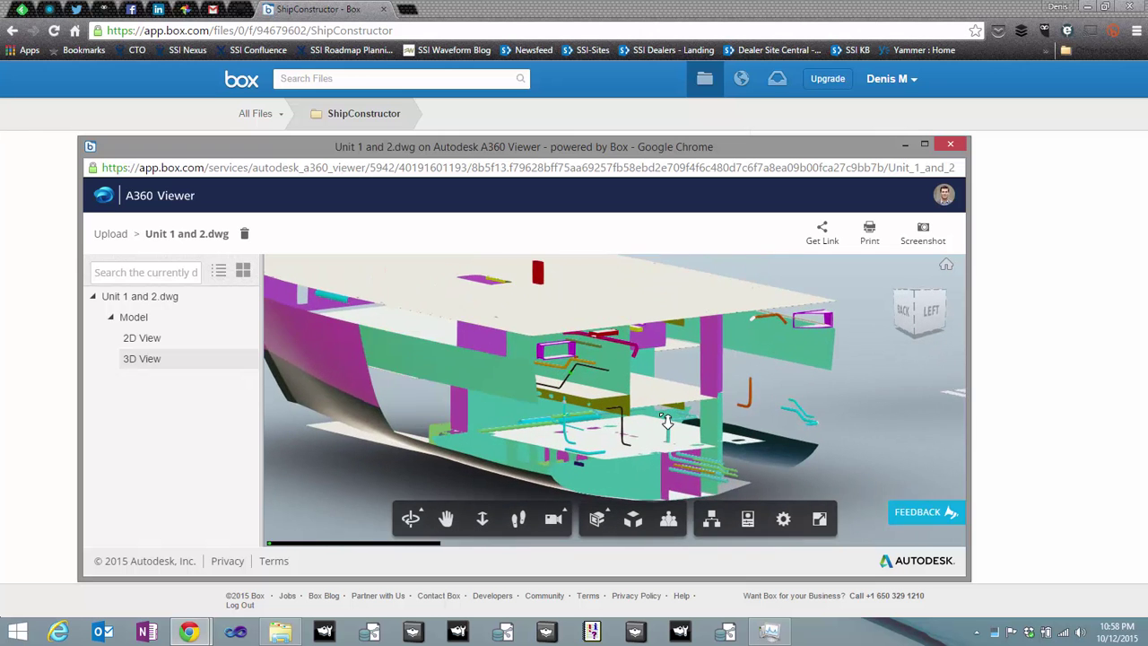
{"action": "scroll", "coordinate": [655, 399], "scroll_direction": "up", "scroll_amount": 2}
{"action": "scroll", "coordinate": [648, 385], "scroll_direction": "up", "scroll_amount": 2}
{"action": "scroll", "coordinate": [648, 385], "scroll_direction": "down", "scroll_amount": 3}
{"action": "scroll", "coordinate": [699, 383], "scroll_direction": "down", "scroll_amount": 3}
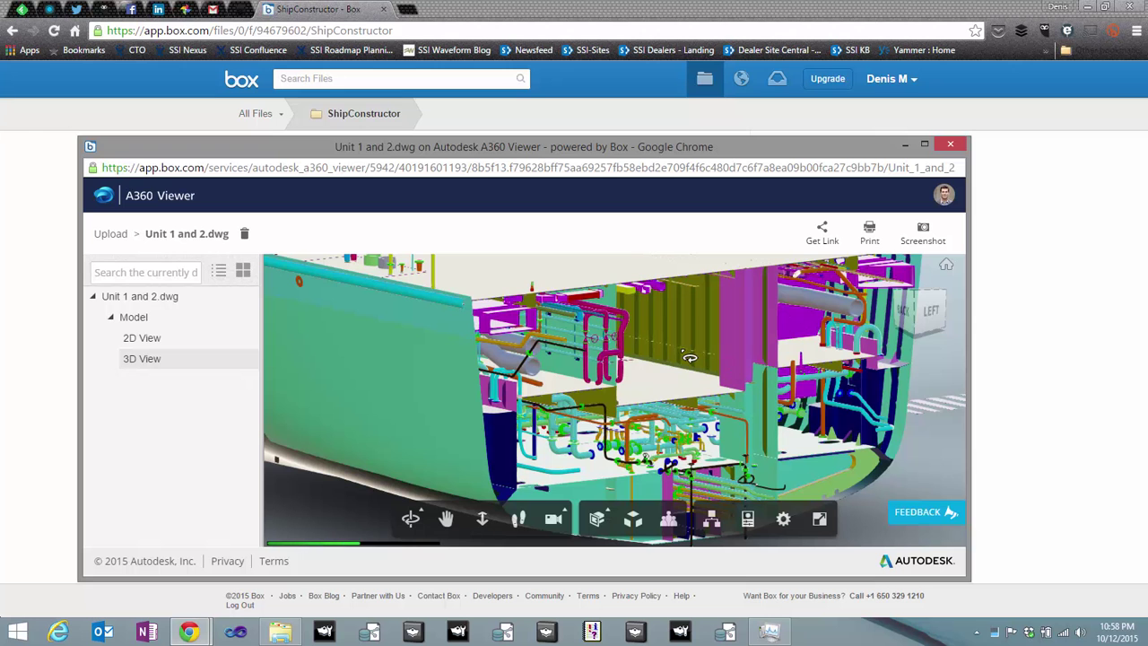
Step: Close the A360 viewer popup and go to Box's Apps directory from the account menu
{"action": "left_click", "coordinate": [951, 146]}
{"action": "mouse_move", "coordinate": [485, 236]}
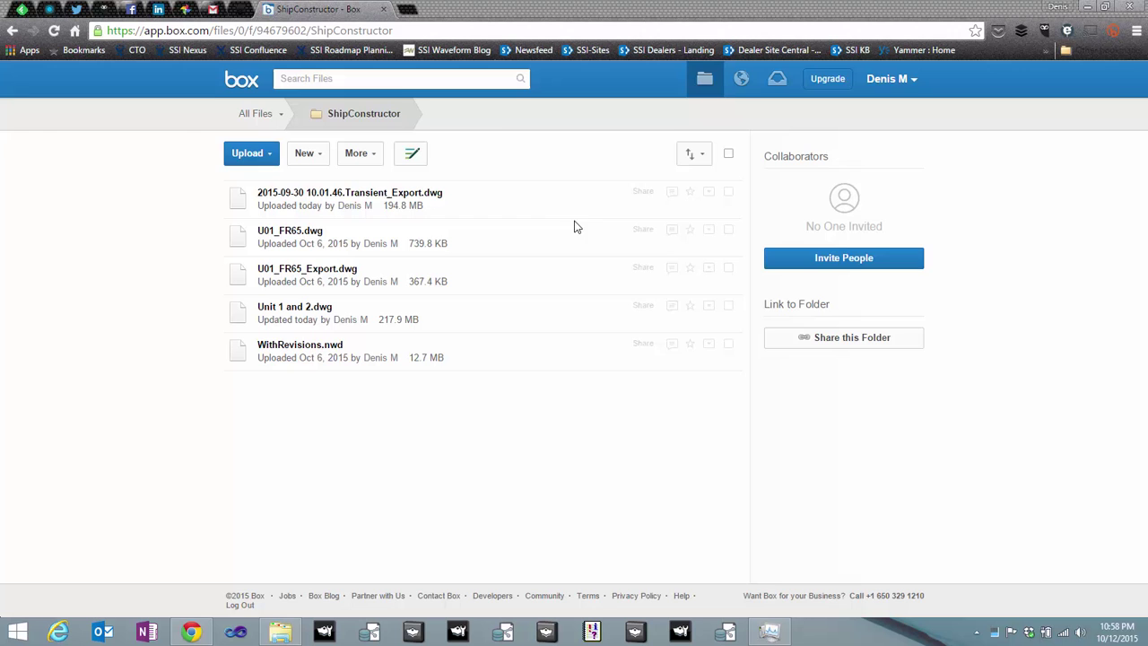
{"action": "left_click", "coordinate": [437, 280]}
{"action": "left_click", "coordinate": [915, 80]}
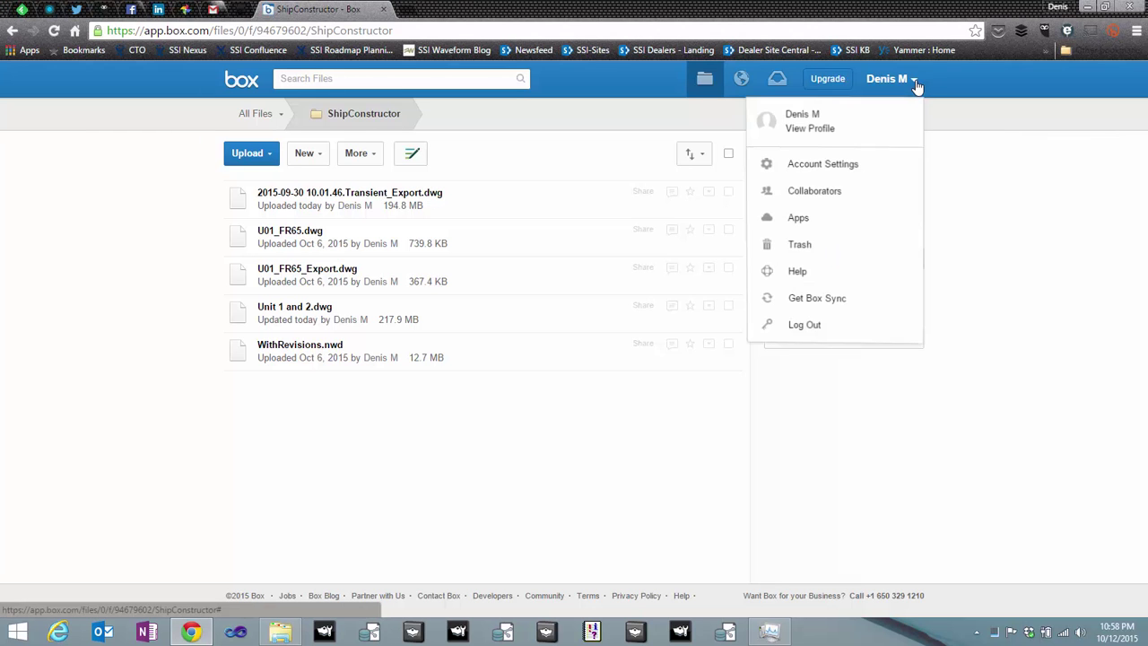
{"action": "left_click", "coordinate": [807, 221]}
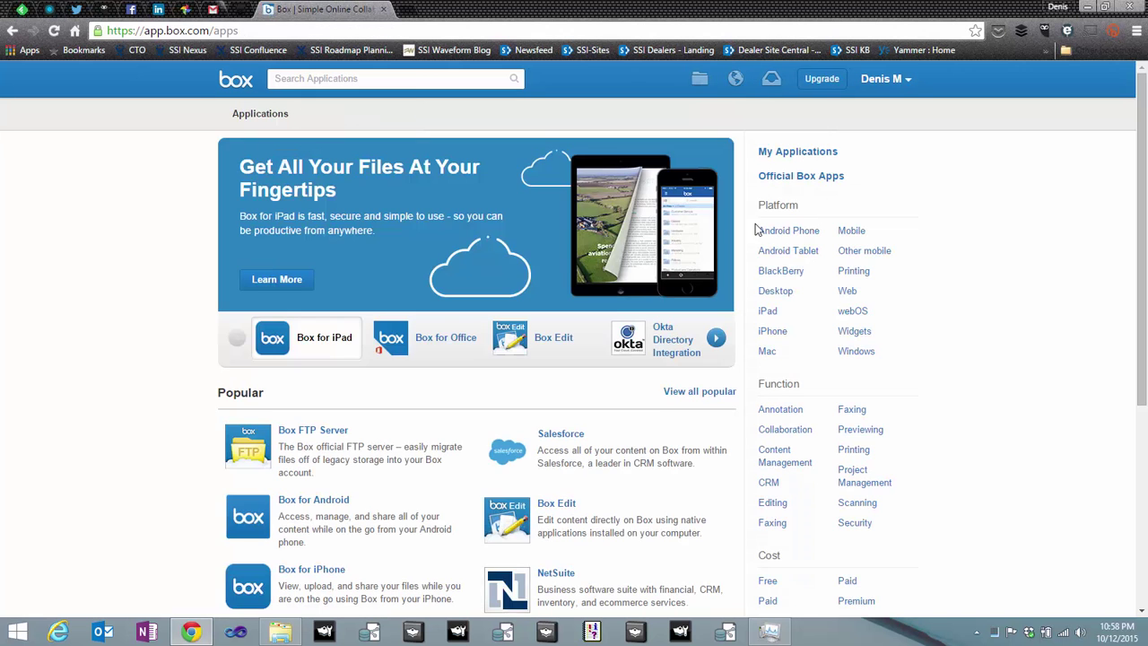
Step: Scroll down to the Newest apps and open the Autodesk A360 Viewer app page
{"action": "scroll", "coordinate": [173, 286], "scroll_direction": "down", "scroll_amount": 1}
{"action": "scroll", "coordinate": [173, 288], "scroll_direction": "down", "scroll_amount": 1}
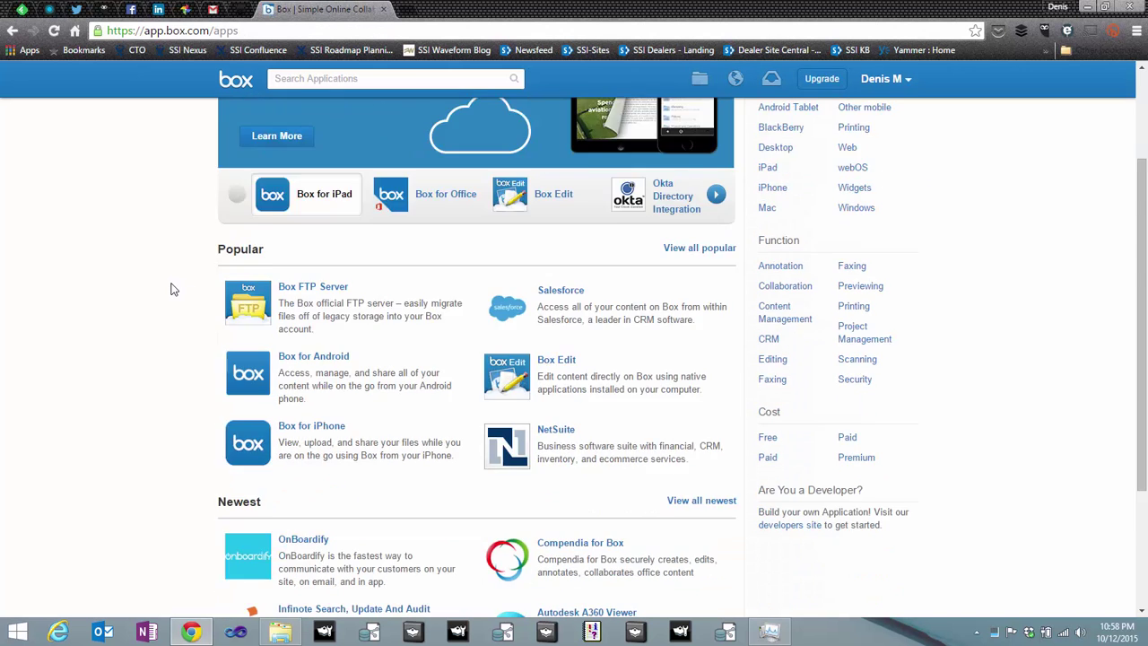
{"action": "scroll", "coordinate": [173, 288], "scroll_direction": "down", "scroll_amount": 1}
{"action": "scroll", "coordinate": [173, 288], "scroll_direction": "down", "scroll_amount": 2}
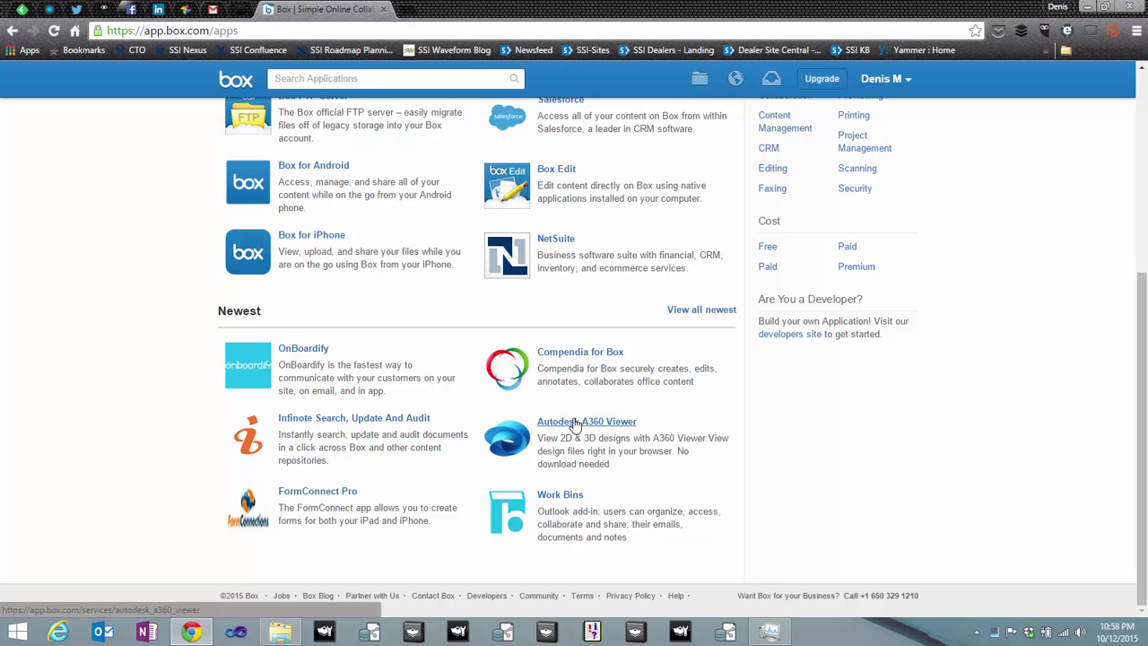
{"action": "left_click", "coordinate": [574, 429]}
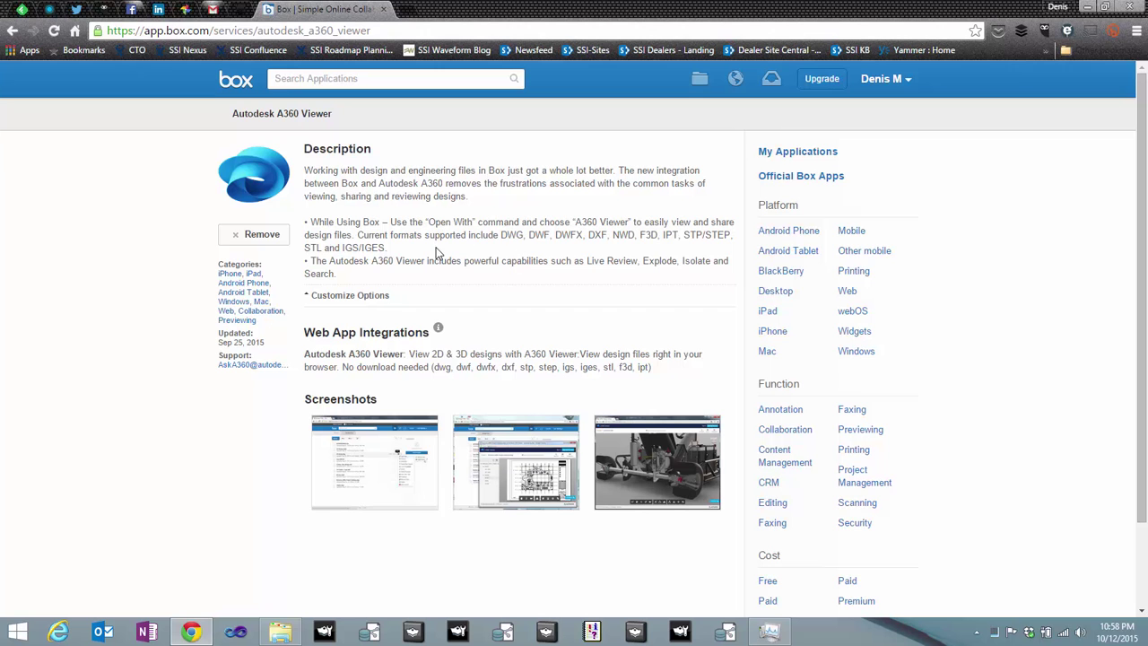
Step: Highlight the supported formats list starting at DWG, then return to the ShipConstructor folder
{"action": "left_click_drag", "start_coordinate": [389, 249], "coordinate": [468, 237]}
{"action": "left_click_drag", "start_coordinate": [388, 249], "coordinate": [501, 236]}
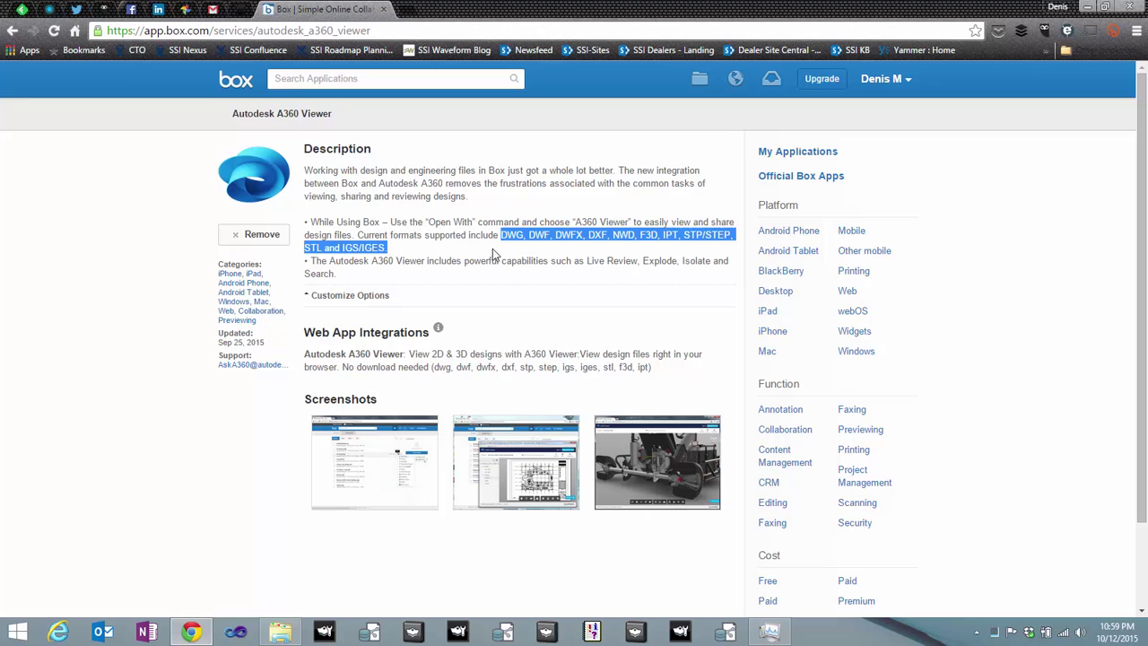
{"action": "left_click", "coordinate": [699, 78]}
{"action": "left_click", "coordinate": [301, 232]}
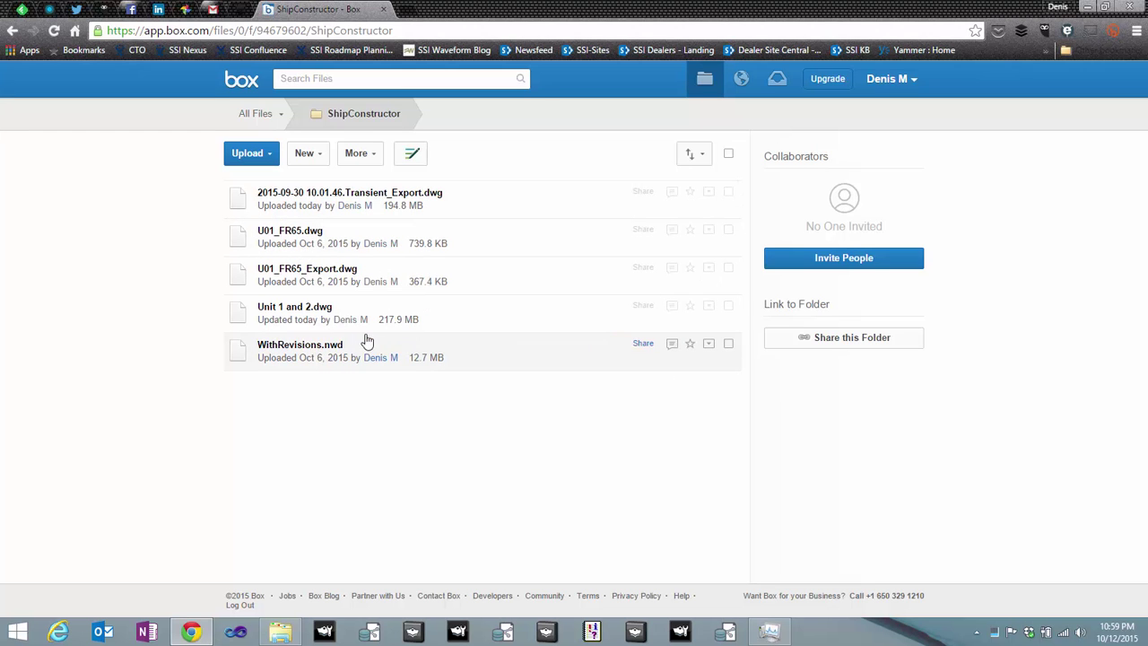
Step: Open 'Unit 1 and 2.dwg' in Autodesk A360 Viewer through More Actions
{"action": "right_click", "coordinate": [296, 317]}
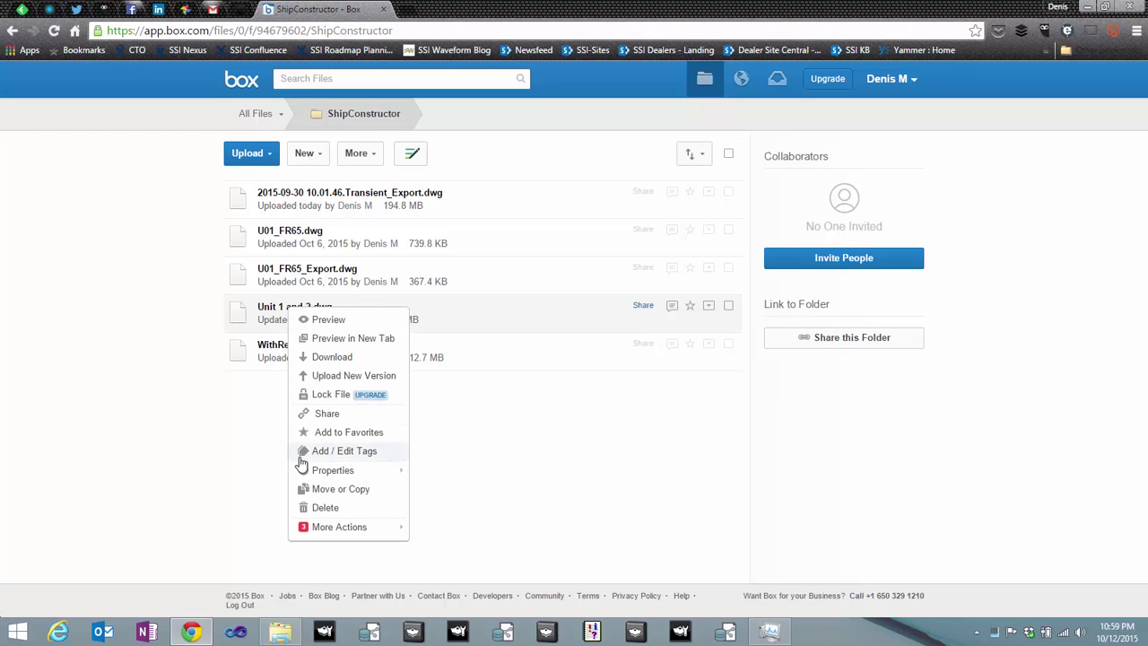
{"action": "mouse_move", "coordinate": [339, 526]}
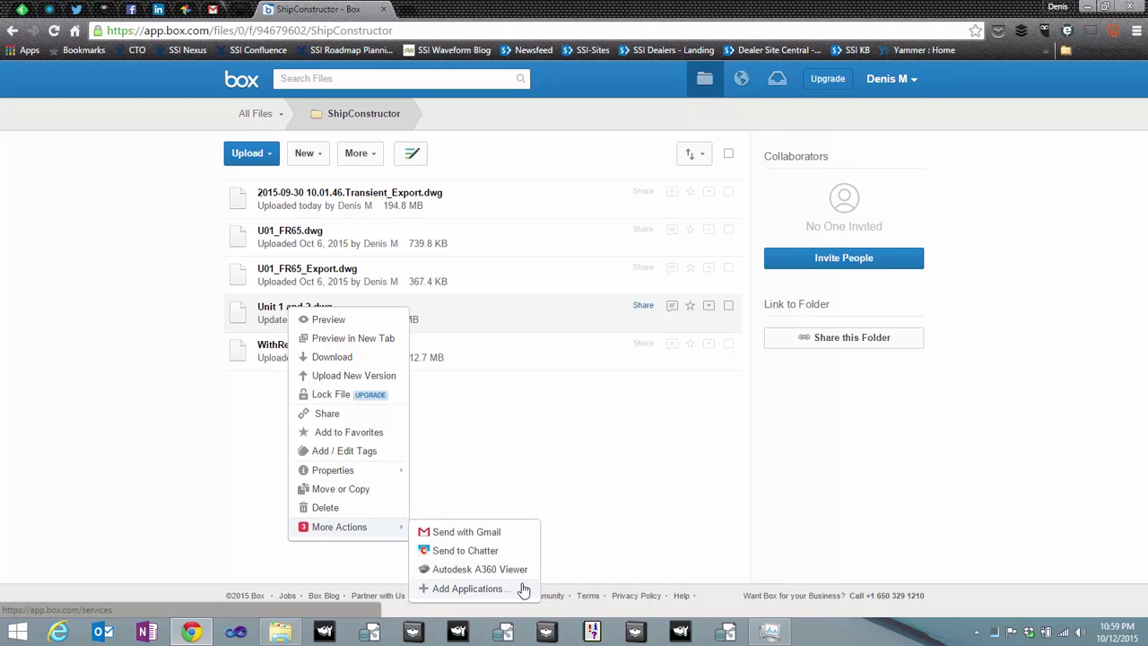
{"action": "left_click", "coordinate": [520, 571]}
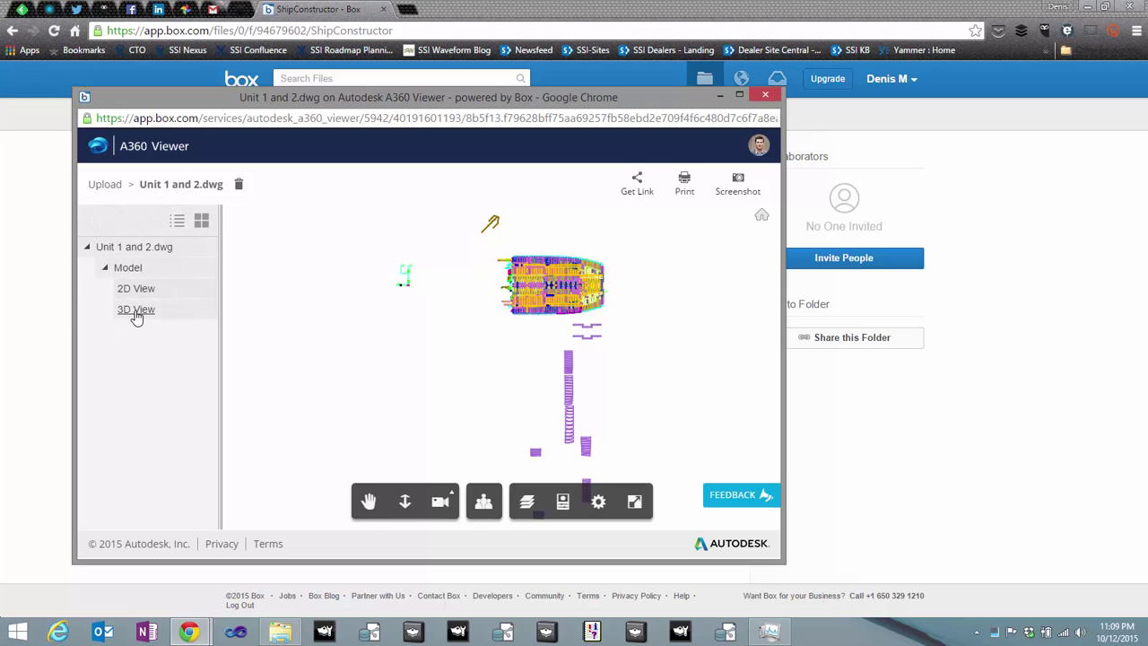
Step: Switch 'Unit 1 and 2.dwg' to its 3D View, then orbit and zoom into the hull interior
{"action": "left_click", "coordinate": [135, 316]}
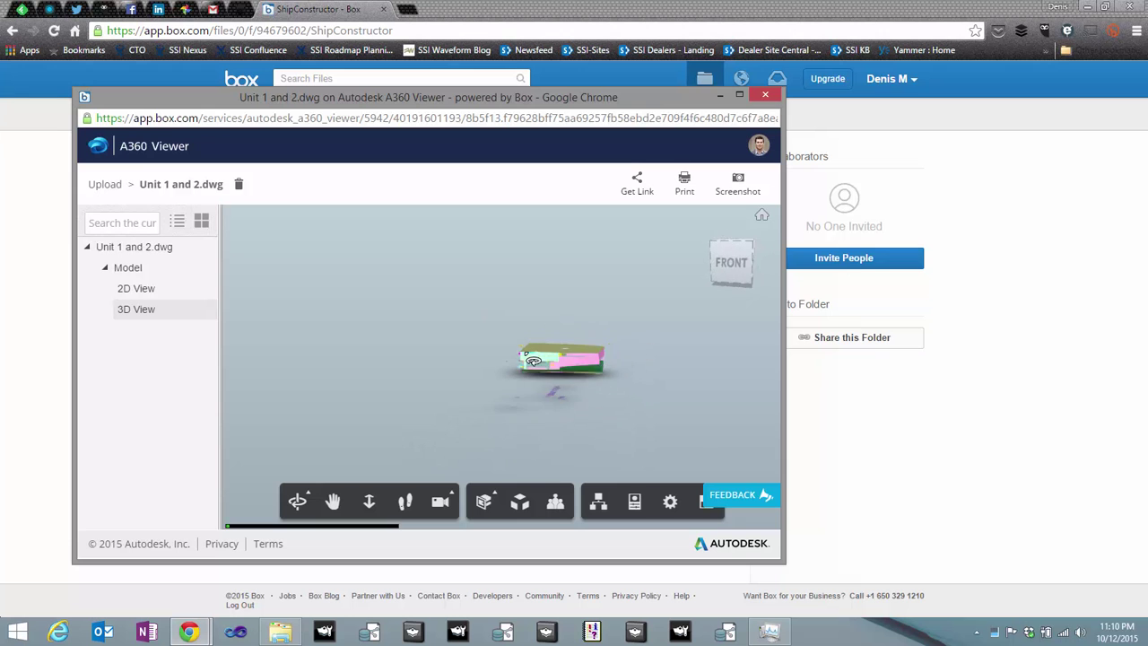
{"action": "left_click_drag", "start_coordinate": [533, 360], "coordinate": [489, 356]}
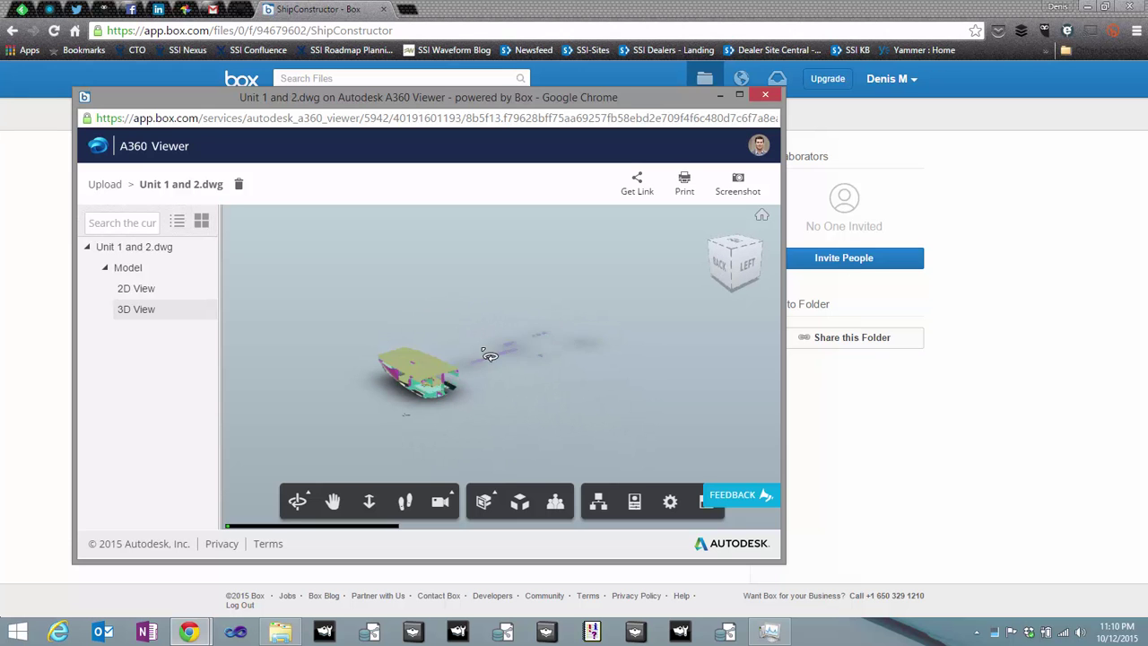
{"action": "scroll", "coordinate": [436, 392], "scroll_direction": "up", "scroll_amount": 2}
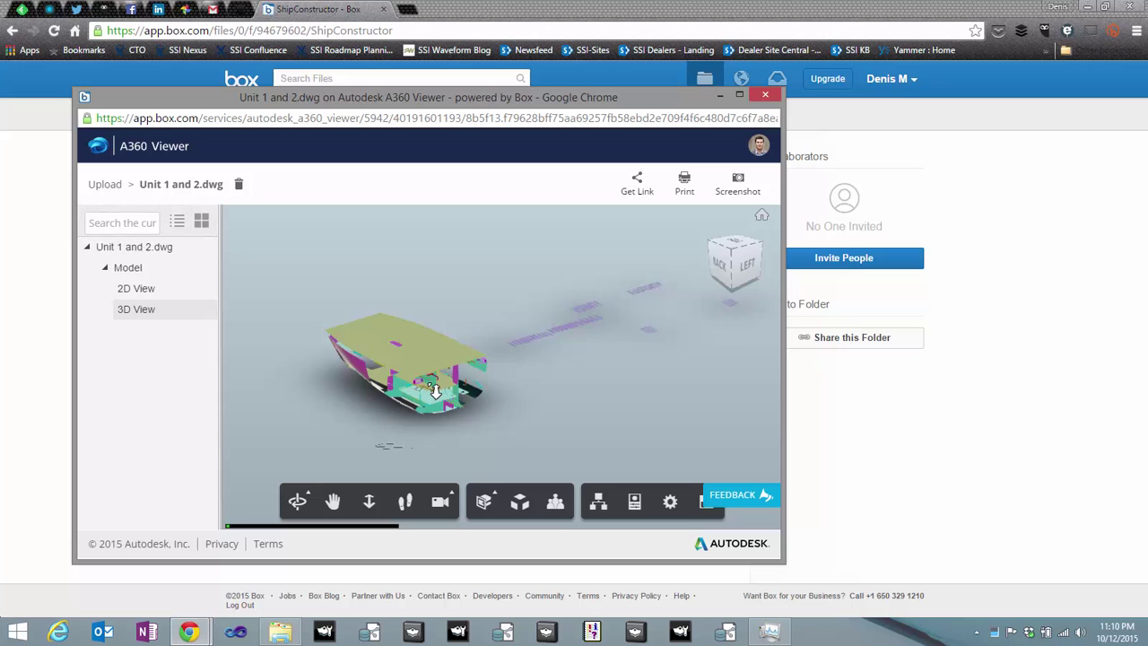
{"action": "left_click_drag", "start_coordinate": [434, 391], "coordinate": [411, 362]}
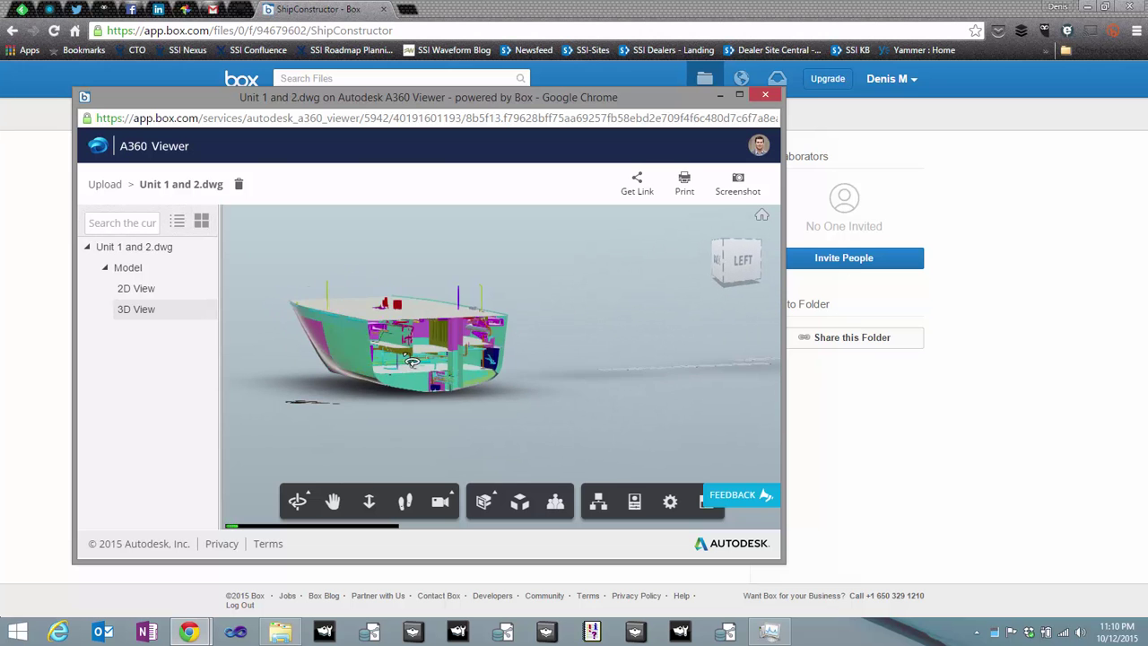
{"action": "scroll", "coordinate": [411, 362], "scroll_direction": "up", "scroll_amount": 5}
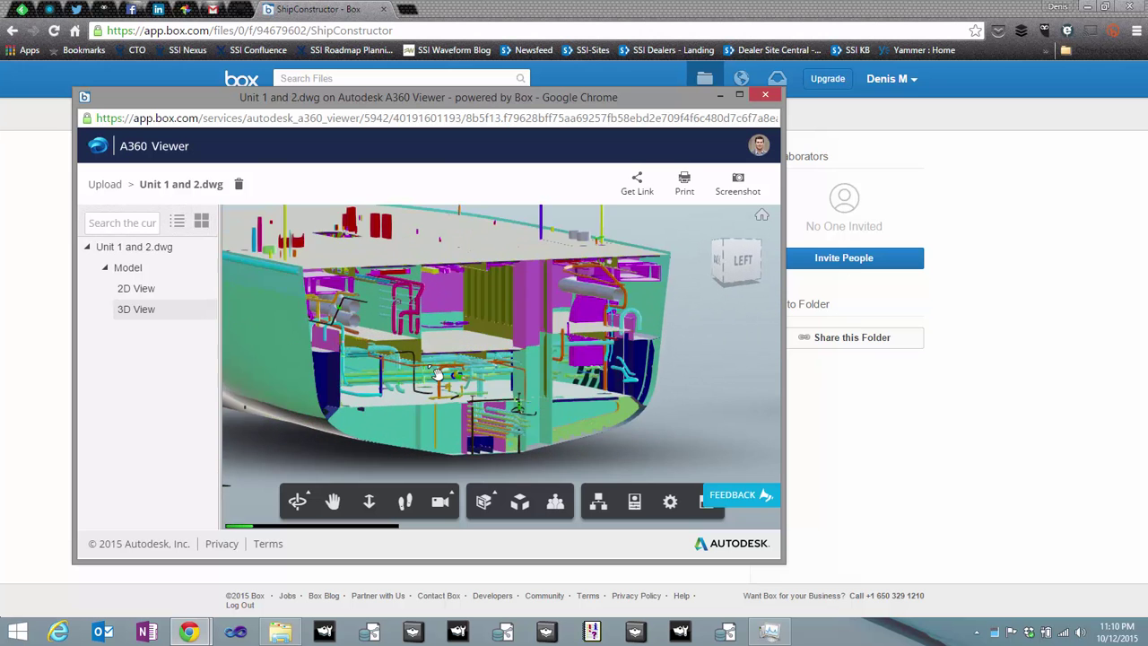
{"action": "left_click_drag", "start_coordinate": [437, 374], "coordinate": [500, 342]}
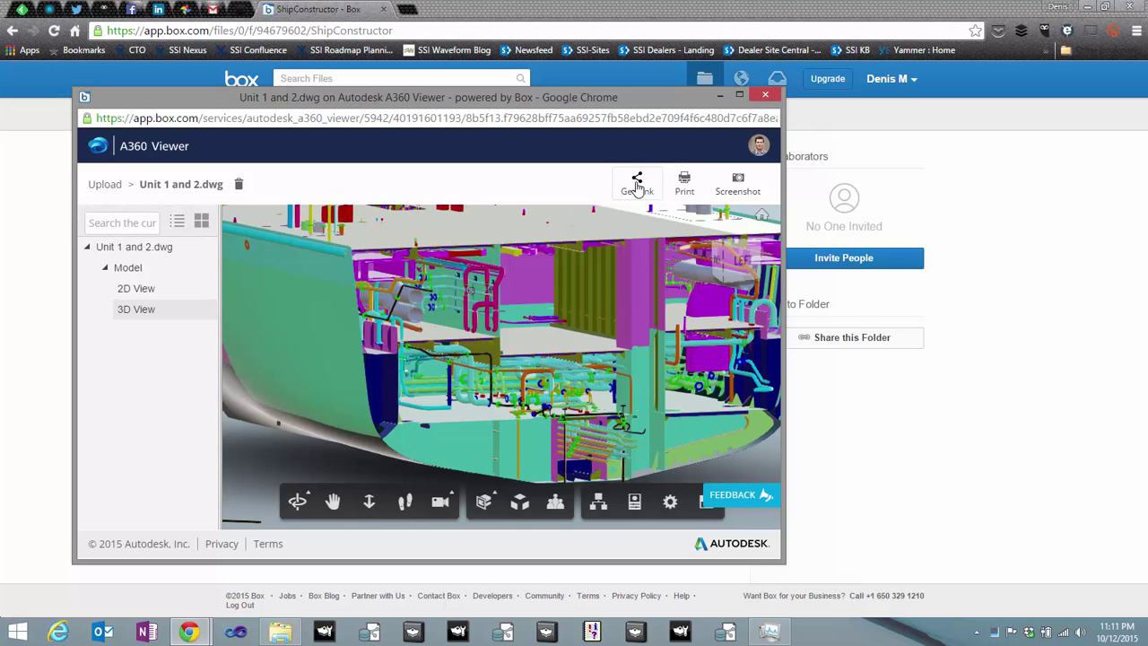
Step: Generate a share link for the ship design, valid up to 30 days, and copy it
{"action": "left_click", "coordinate": [636, 185]}
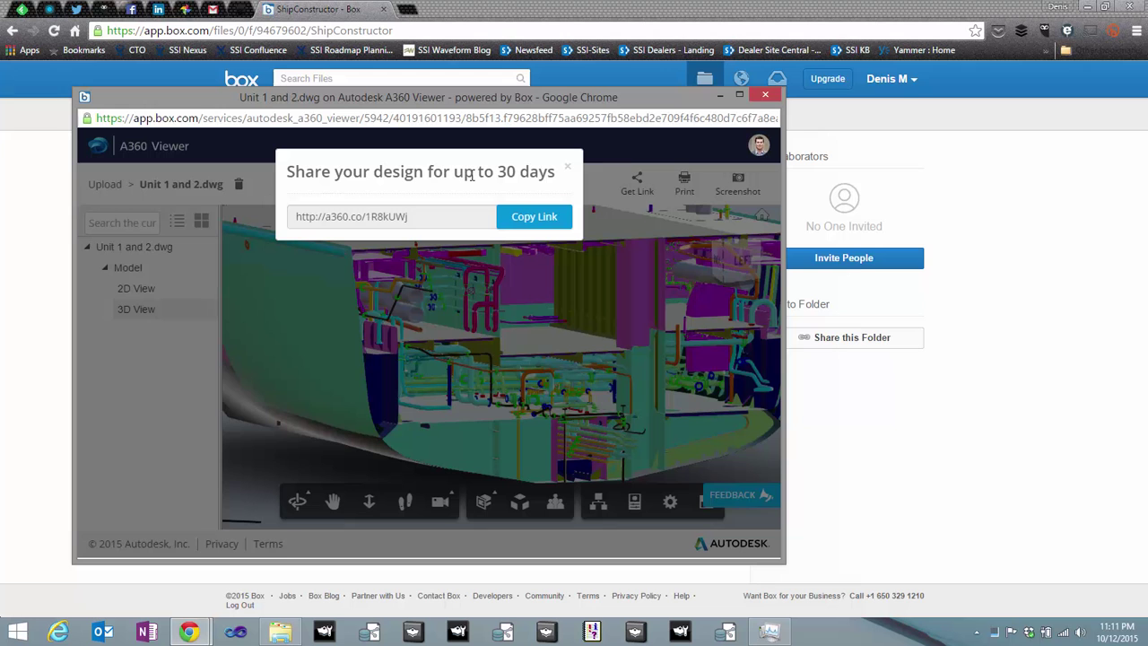
{"action": "left_click", "coordinate": [523, 218]}
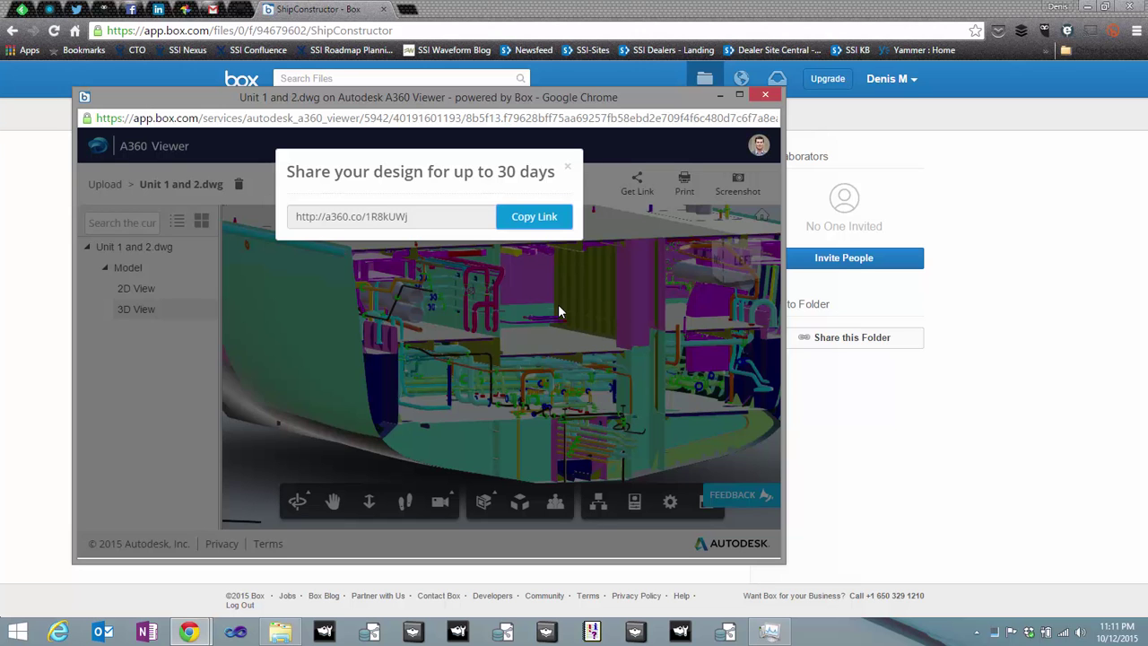
Step: Paste the a360.co link into the 'Blog Post: A360 Viewer in Box' Gmail message and send it
{"action": "left_click", "coordinate": [213, 10]}
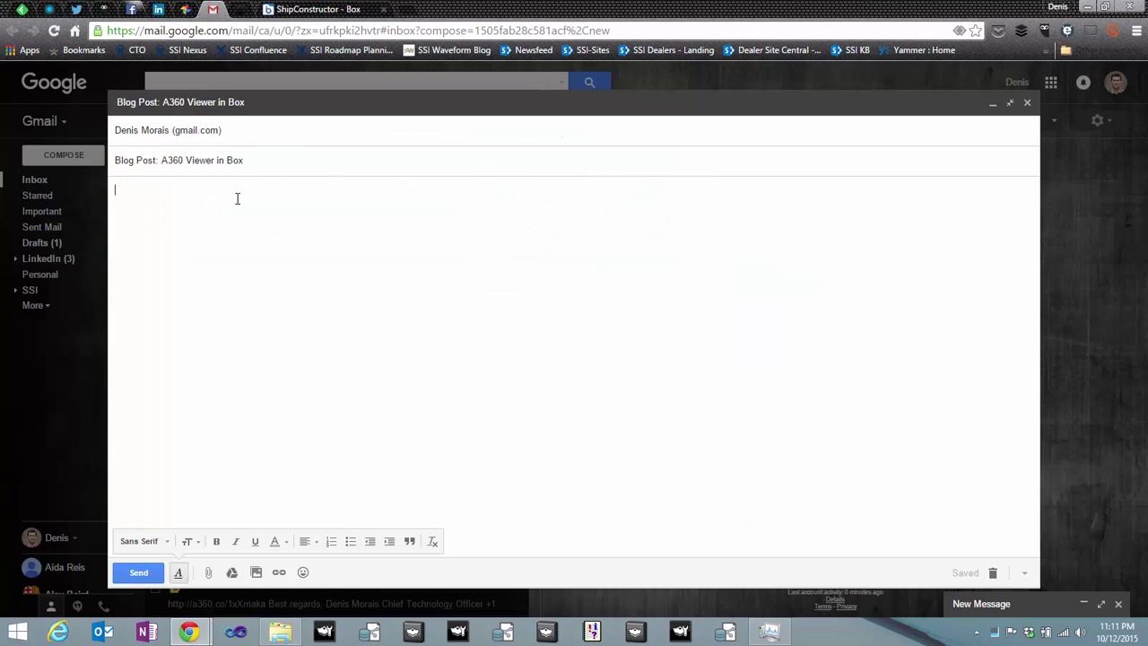
{"action": "right_click", "coordinate": [237, 198]}
{"action": "left_click", "coordinate": [292, 281]}
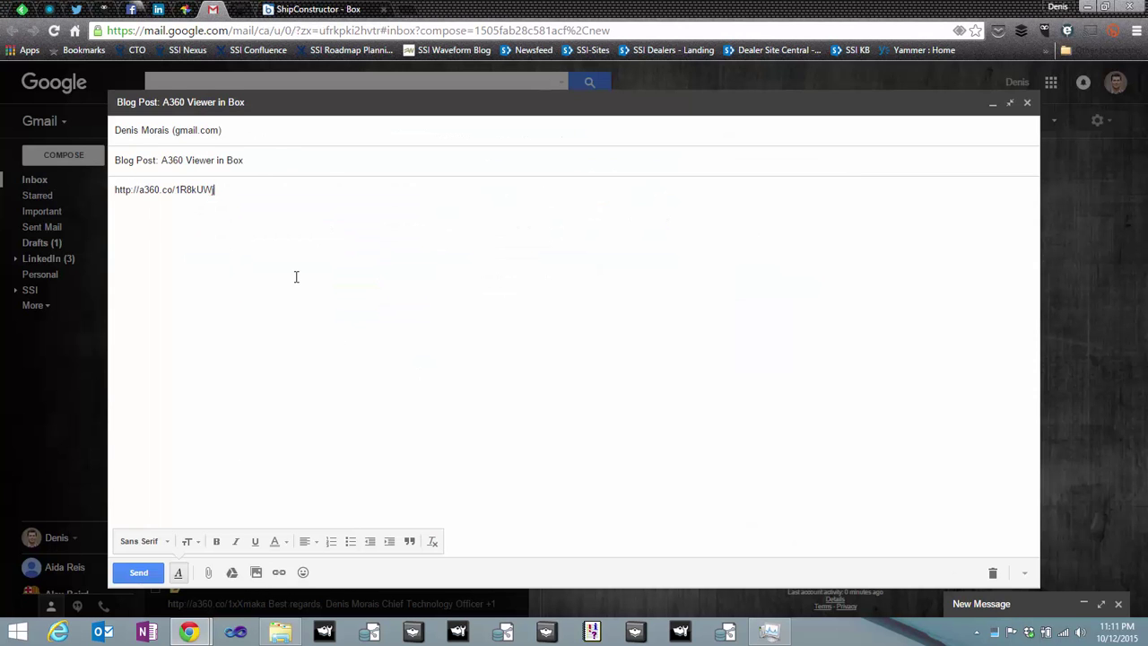
{"action": "left_click", "coordinate": [146, 571]}
{"action": "left_click", "coordinate": [769, 632]}
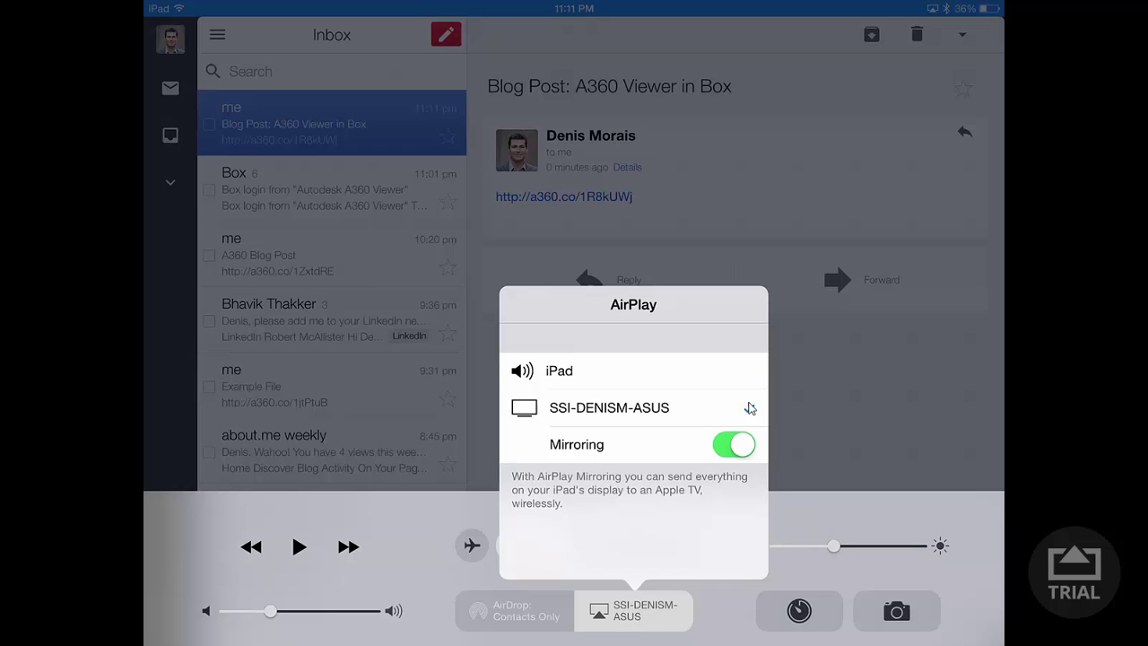
Step: Dismiss the iPad's AirPlay panel and overlay to reveal the Gmail inbox
{"action": "left_click", "coordinate": [797, 467]}
{"action": "left_click", "coordinate": [797, 467]}
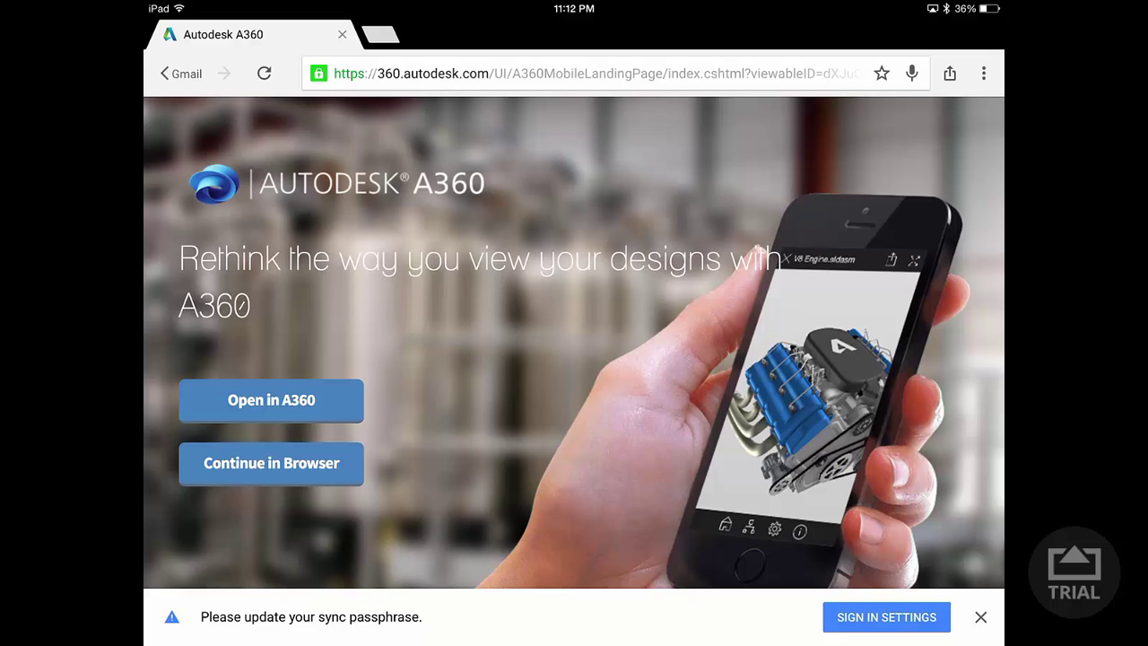
Step: Choose Continue in Browser to view the shared 'Unit 1 and 2.dwg' in the iPad browser
{"action": "left_click", "coordinate": [270, 463]}
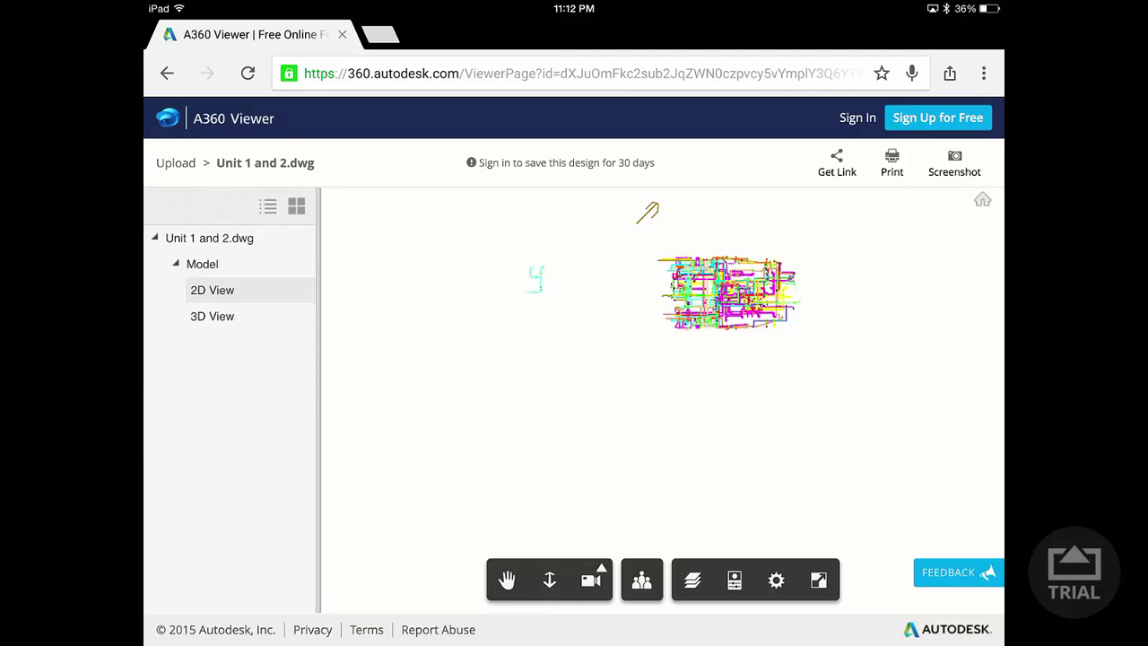
Step: Switch the A360 Viewer on the iPad to the ship model's 3D view
{"action": "left_click", "coordinate": [212, 316]}
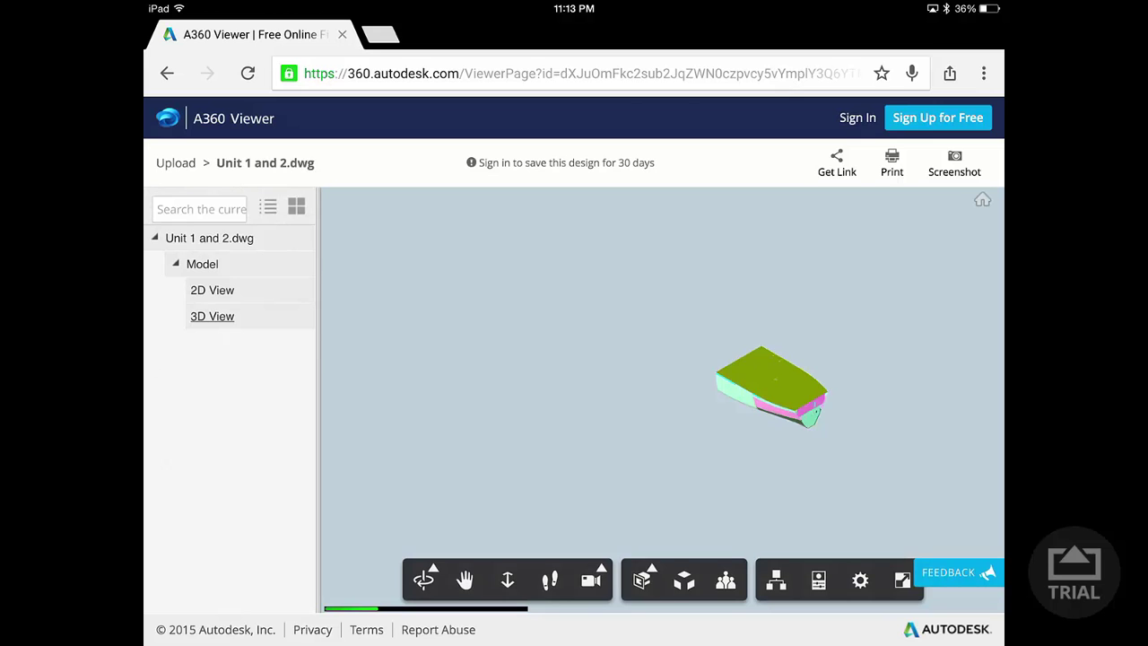